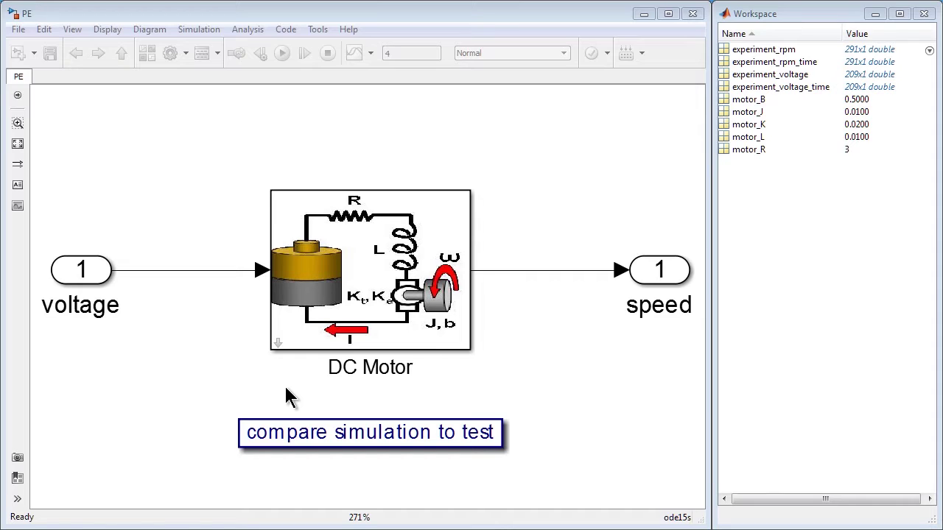
- Inspect the DC Motor block's parameters and its subsystem, then return to the top-level PE model
{"action": "left_click", "coordinate": [316, 336]}
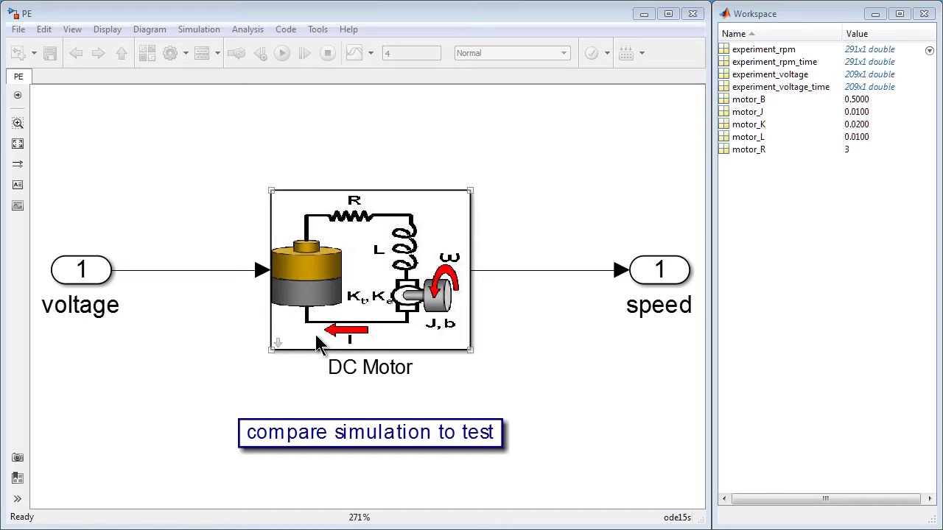
{"action": "double_click", "coordinate": [316, 336]}
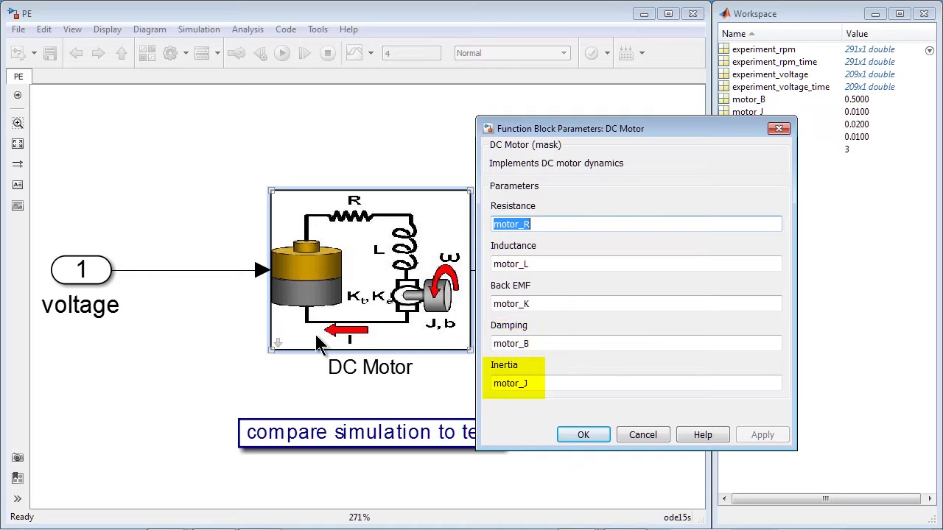
{"action": "left_click", "coordinate": [576, 439]}
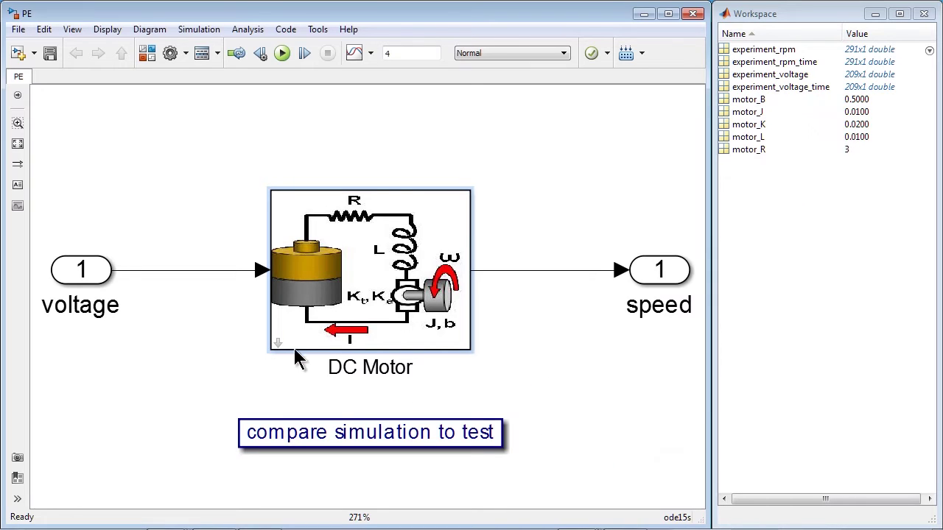
{"action": "left_click", "coordinate": [274, 347]}
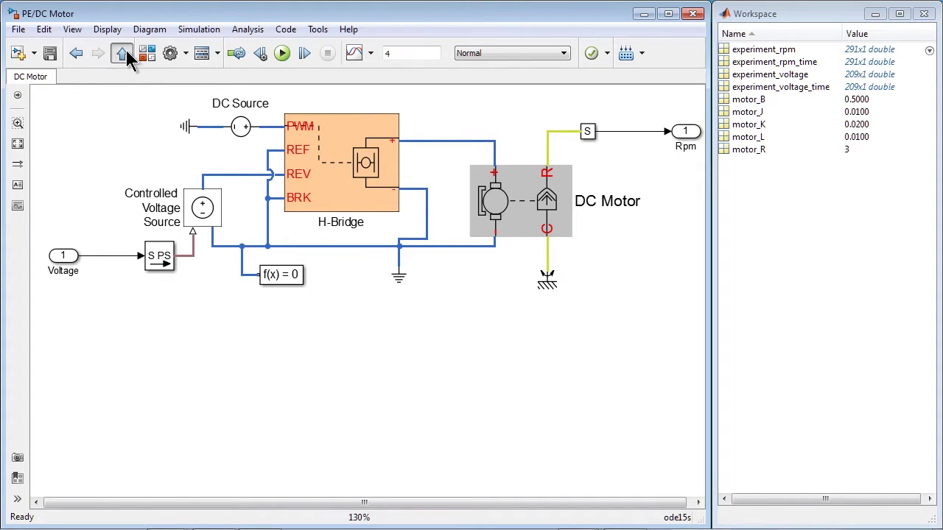
{"action": "left_click", "coordinate": [123, 54]}
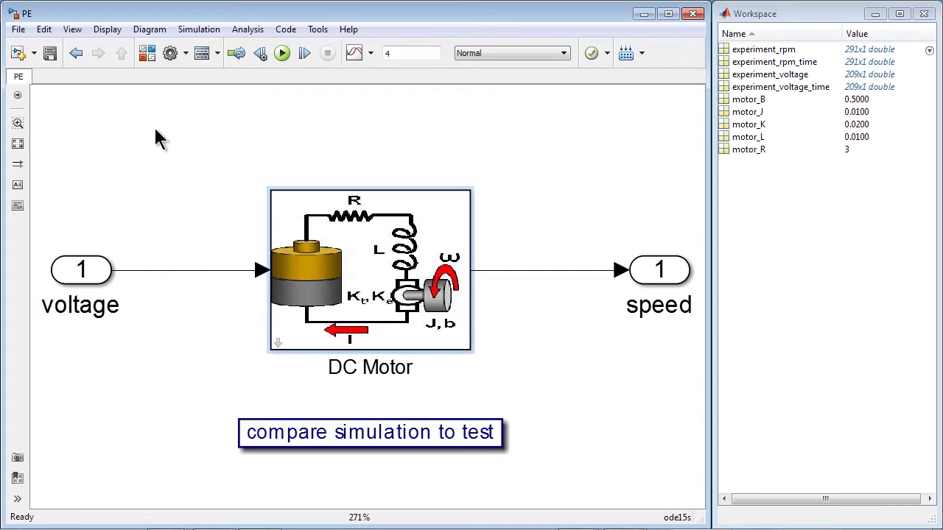
- Run the PE model, then maximize and close the simulated-versus-test Motor Speed plot
{"action": "left_click", "coordinate": [284, 57]}
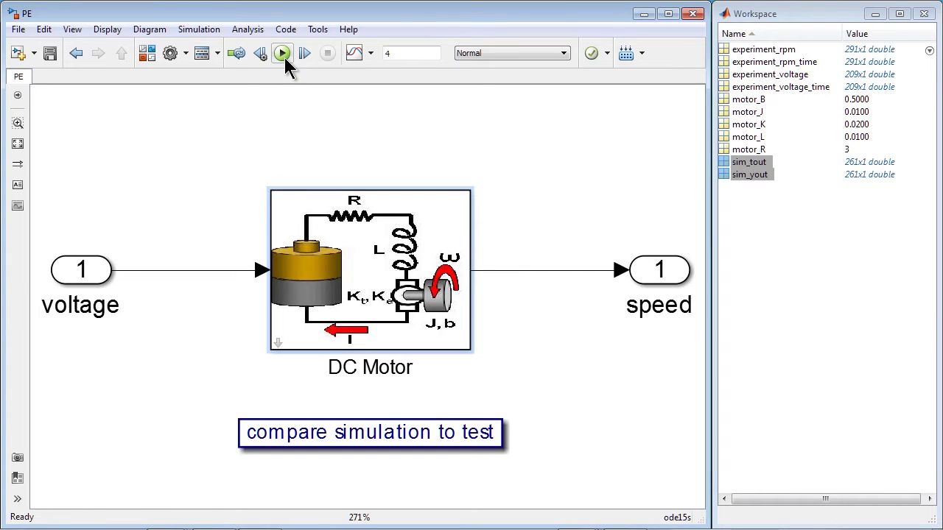
{"action": "left_click", "coordinate": [318, 293]}
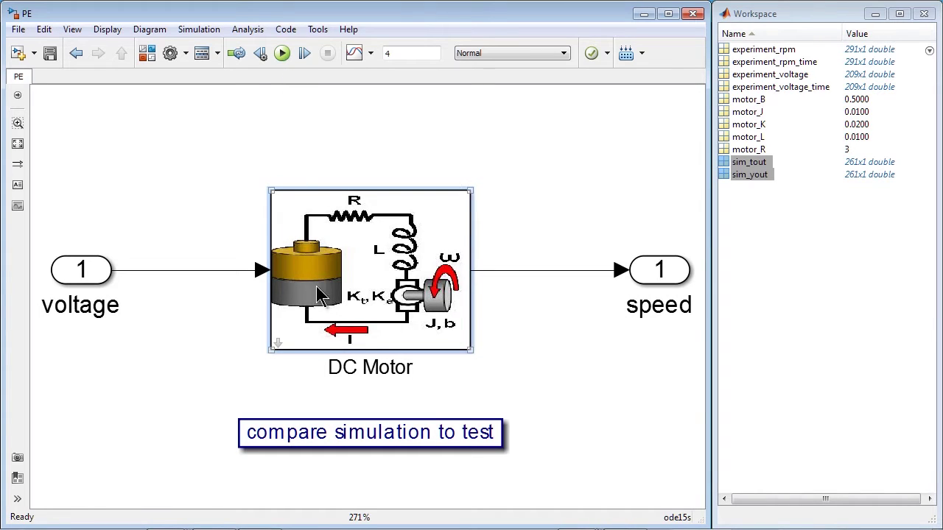
{"action": "left_click", "coordinate": [333, 439]}
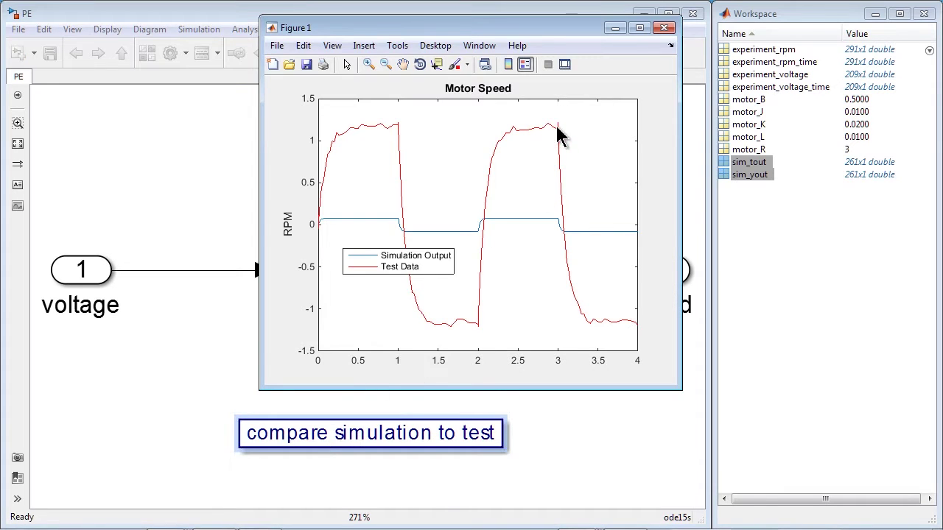
{"action": "left_click", "coordinate": [639, 28]}
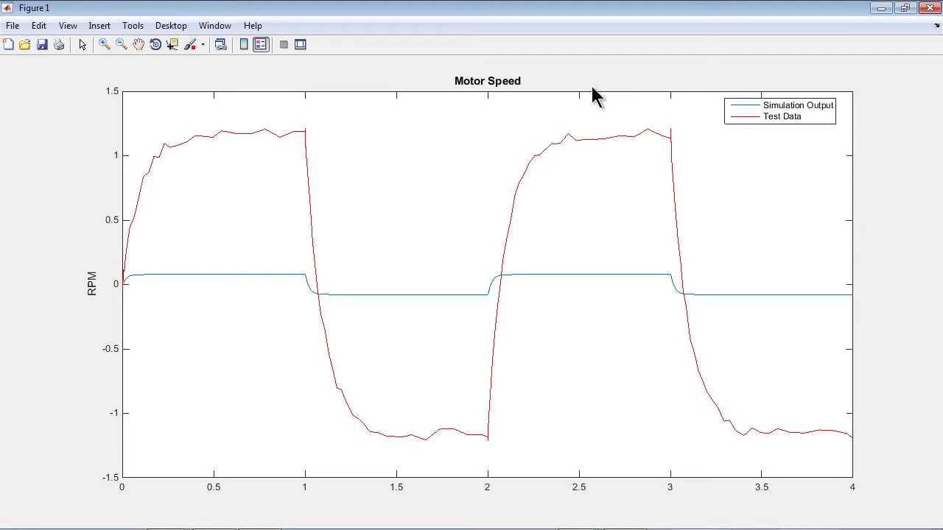
{"action": "left_click", "coordinate": [930, 9]}
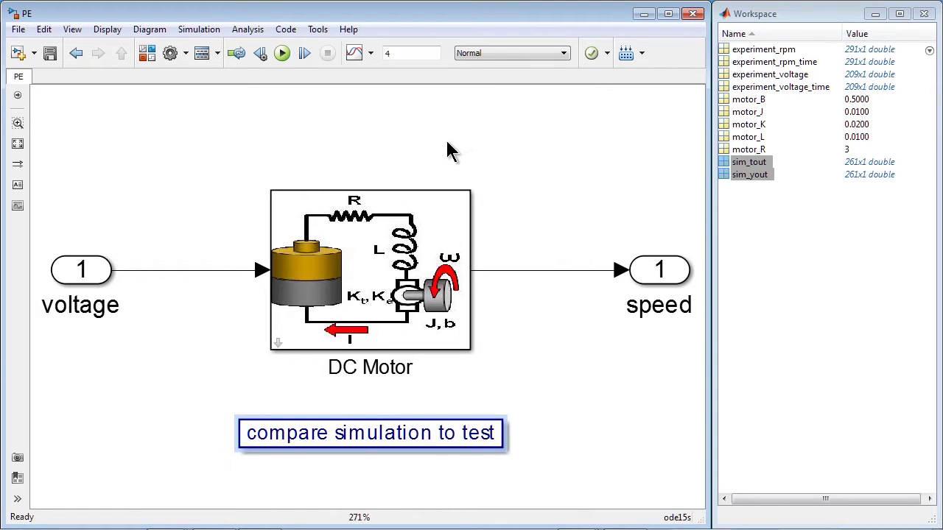
- Launch Parameter Estimation from the Analysis menu, move it top-left, and open parameter selection
{"action": "left_click", "coordinate": [264, 36]}
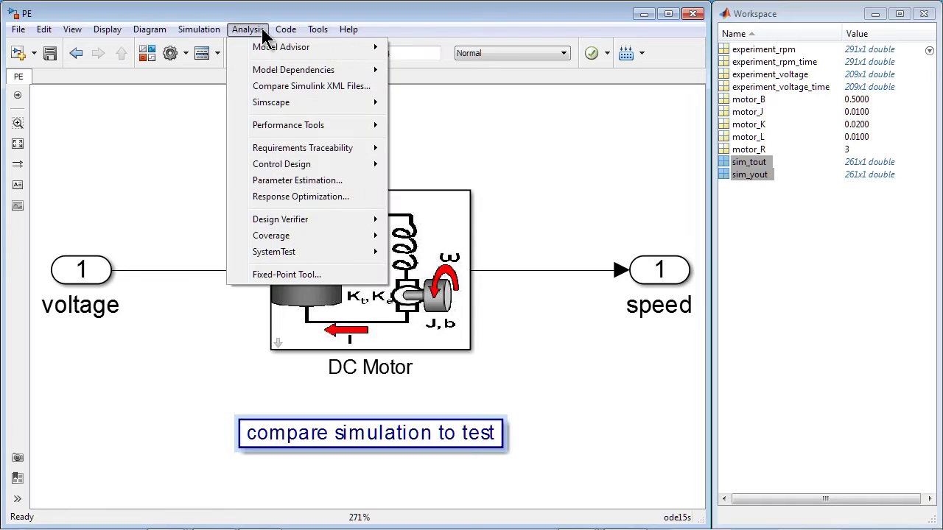
{"action": "left_click", "coordinate": [273, 180]}
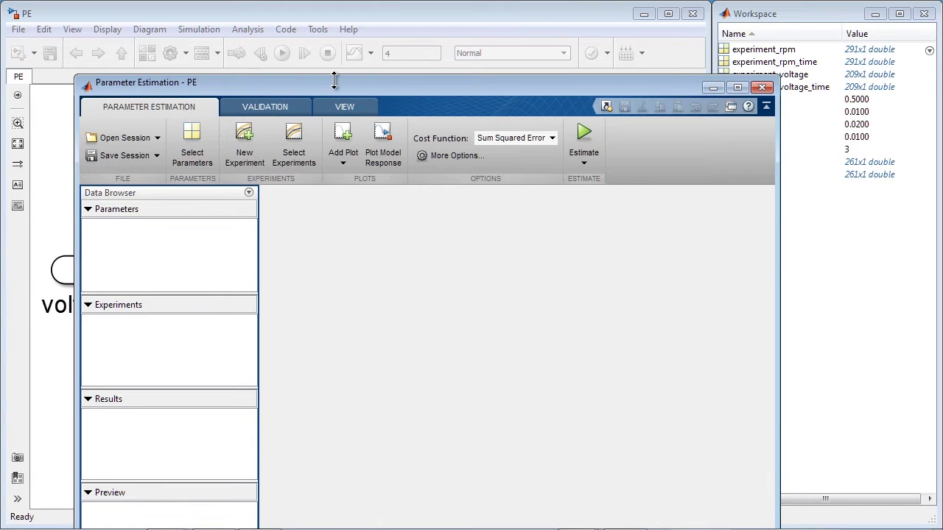
{"action": "left_click_drag", "start_coordinate": [334, 87], "coordinate": [262, 17]}
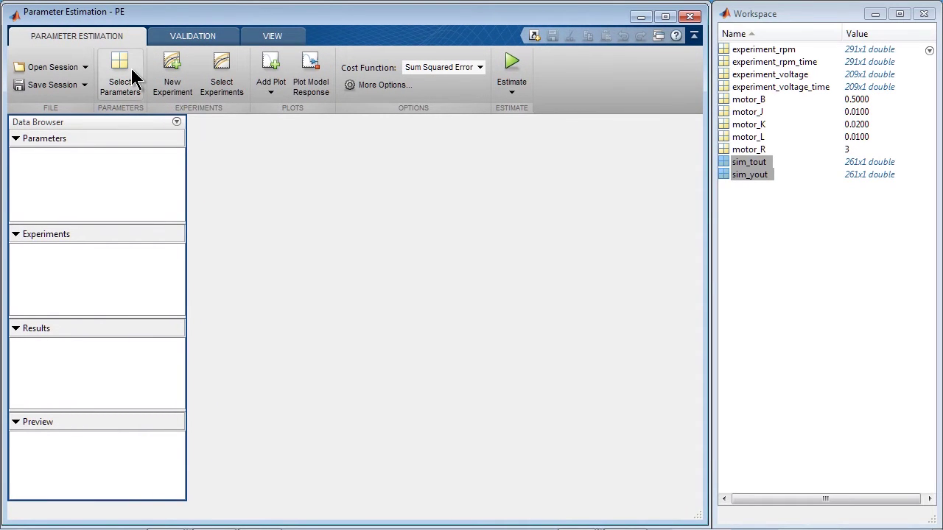
{"action": "left_click", "coordinate": [132, 73]}
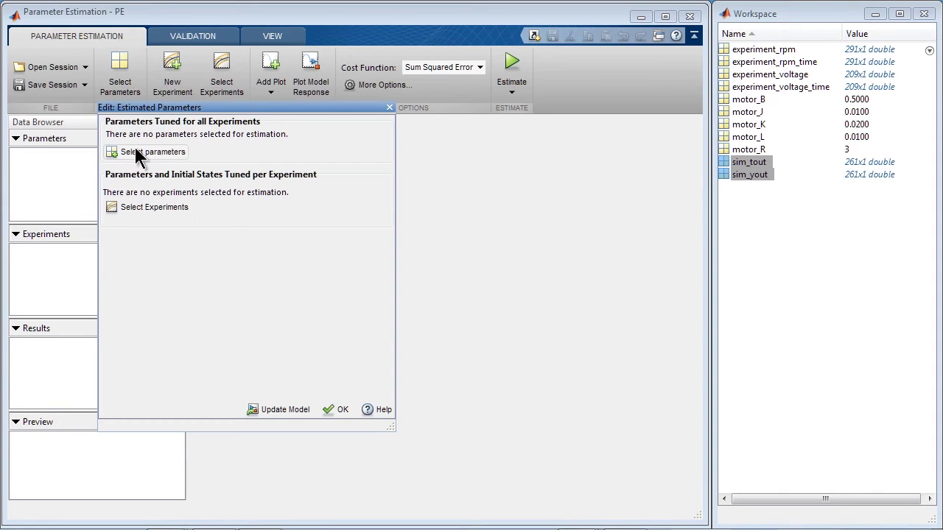
- Filter variables by 'motor' and select motor_B, motor_J, motor_K, motor_L and motor_R
{"action": "left_click", "coordinate": [136, 153]}
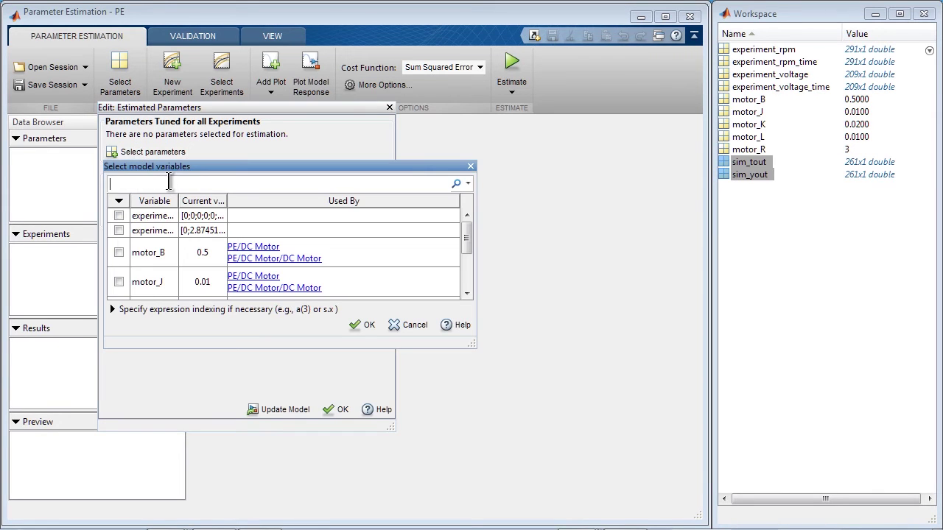
{"action": "type", "text": "motor"}
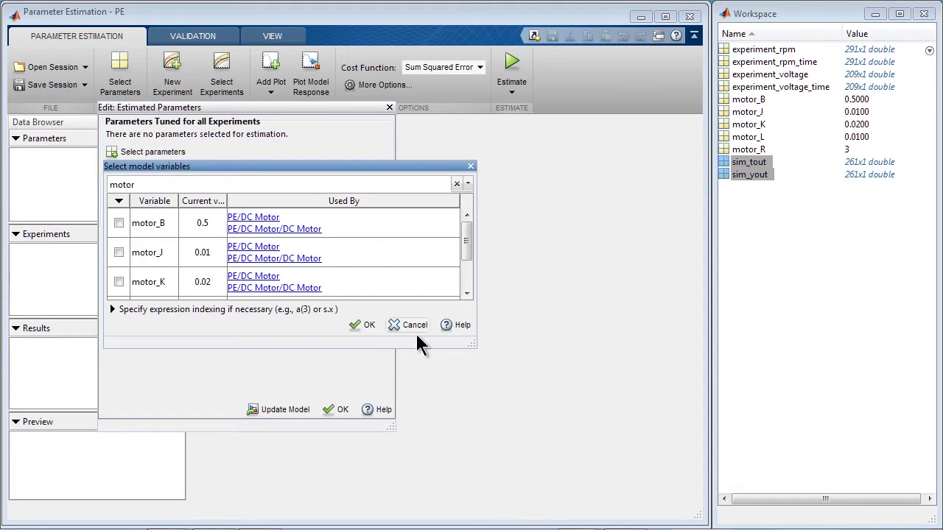
{"action": "left_click_drag", "start_coordinate": [471, 346], "coordinate": [522, 433]}
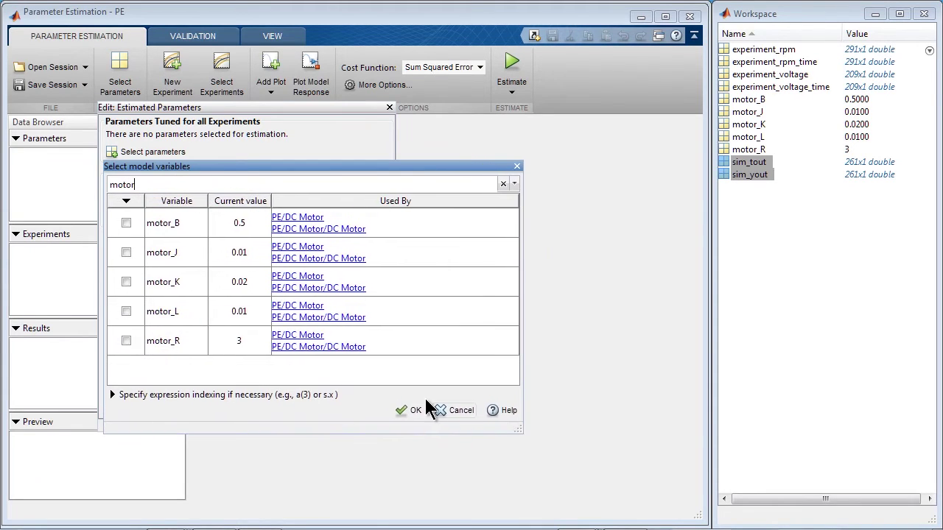
{"action": "left_click", "coordinate": [127, 222]}
{"action": "left_click", "coordinate": [128, 253]}
{"action": "left_click", "coordinate": [127, 253]}
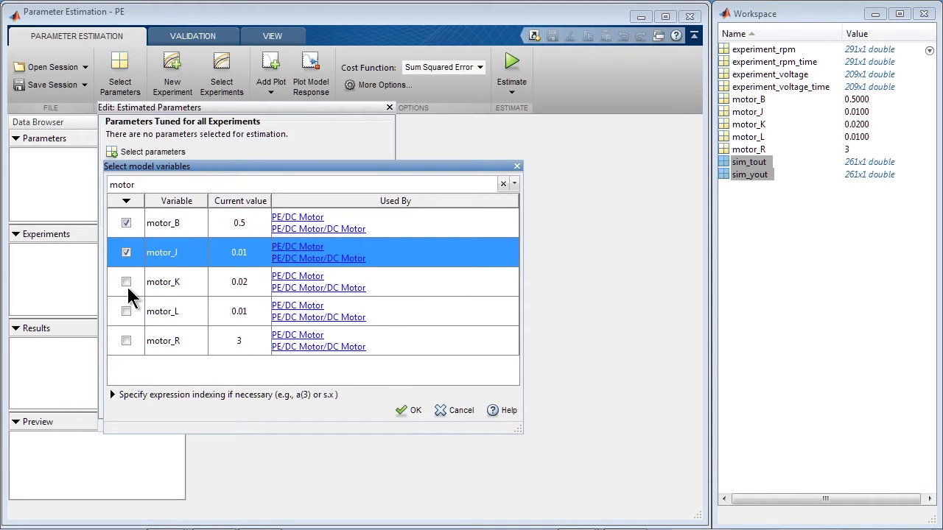
{"action": "left_click", "coordinate": [126, 284]}
{"action": "left_click", "coordinate": [127, 313]}
{"action": "left_click", "coordinate": [127, 341]}
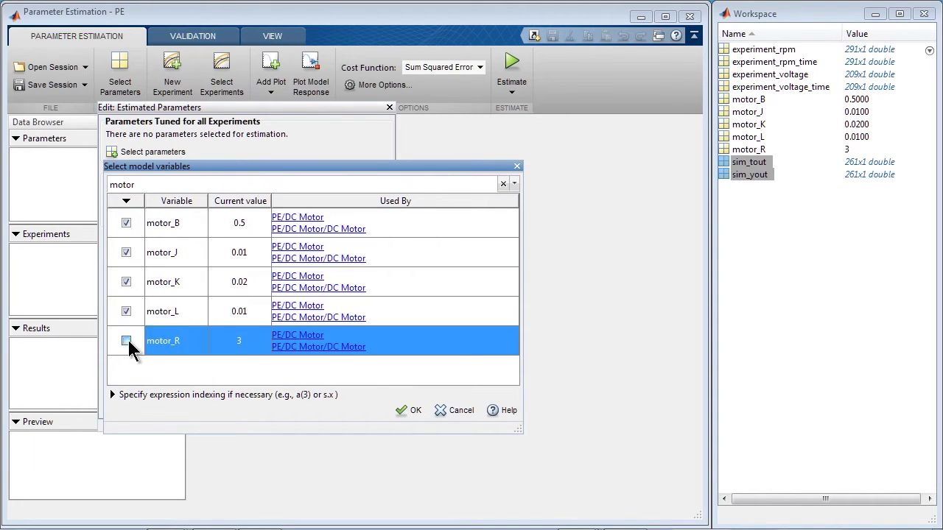
{"action": "left_click", "coordinate": [127, 341]}
{"action": "left_click", "coordinate": [410, 408]}
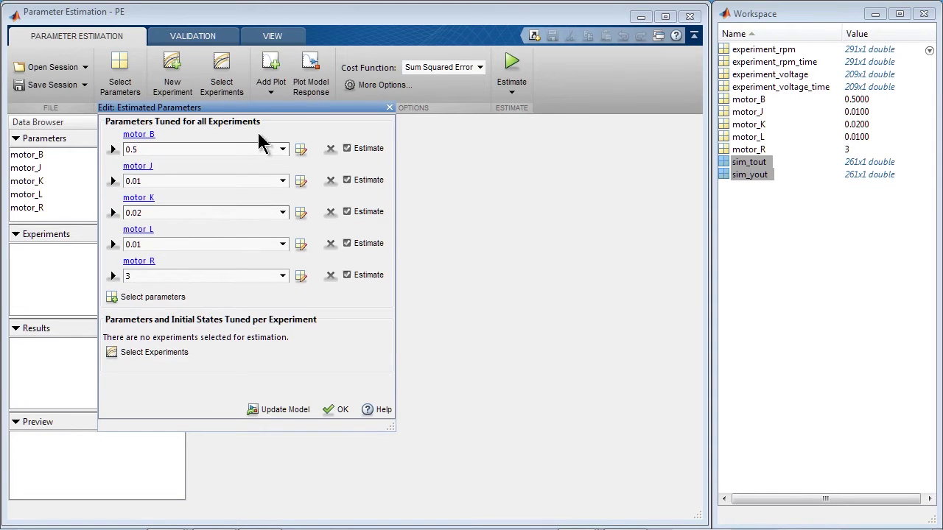
- Set the Minimum of motor_B, motor_J and motor_K from -Inf to 0
{"action": "left_click_drag", "start_coordinate": [251, 108], "coordinate": [216, 45]}
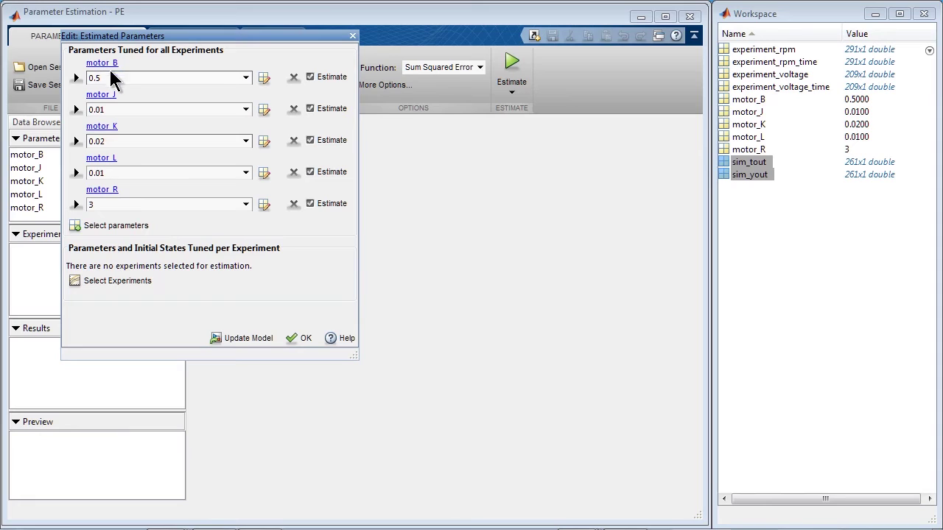
{"action": "left_click", "coordinate": [75, 79]}
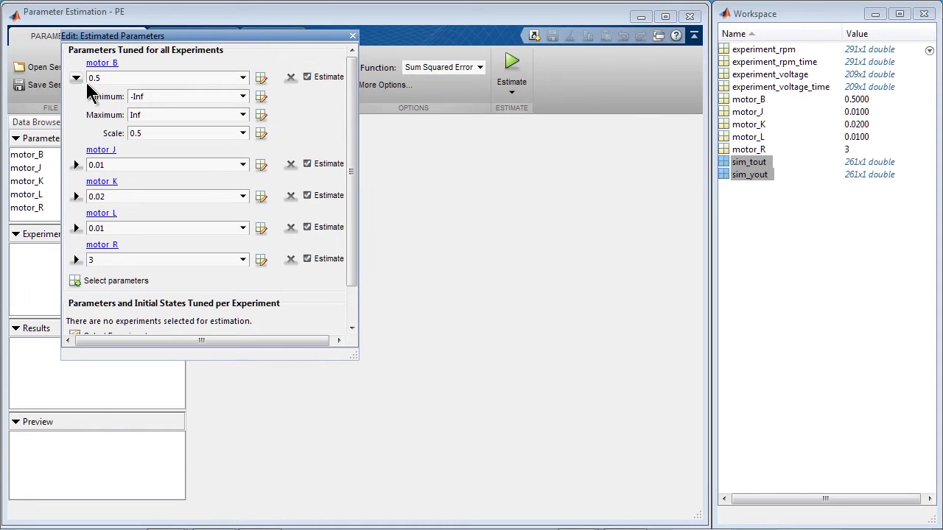
{"action": "double_click", "coordinate": [152, 96]}
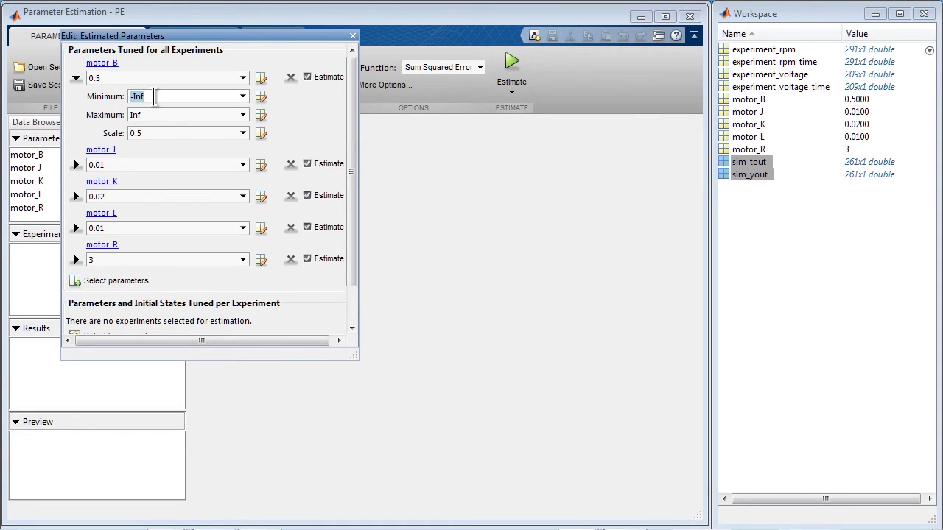
{"action": "type", "text": "0"}
{"action": "left_click", "coordinate": [76, 165]}
{"action": "double_click", "coordinate": [152, 184]}
{"action": "type", "text": "0"}
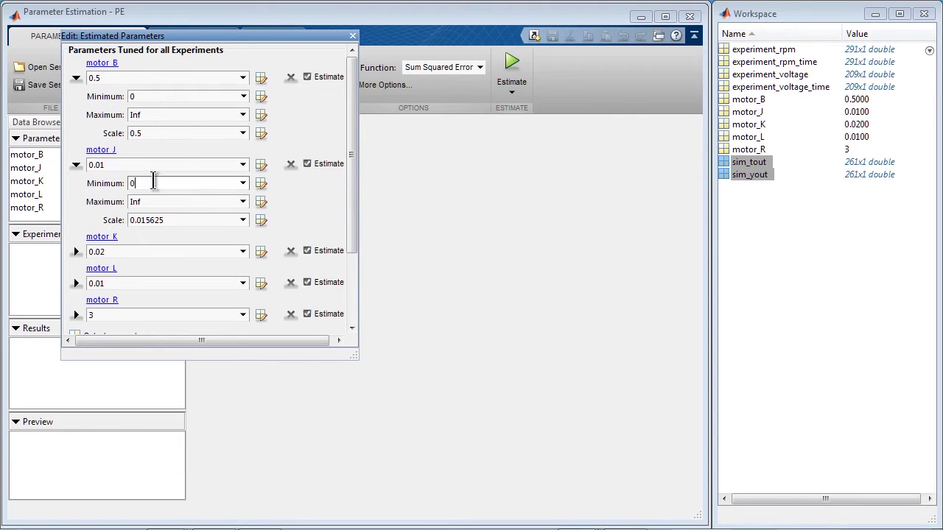
{"action": "left_click", "coordinate": [76, 253]}
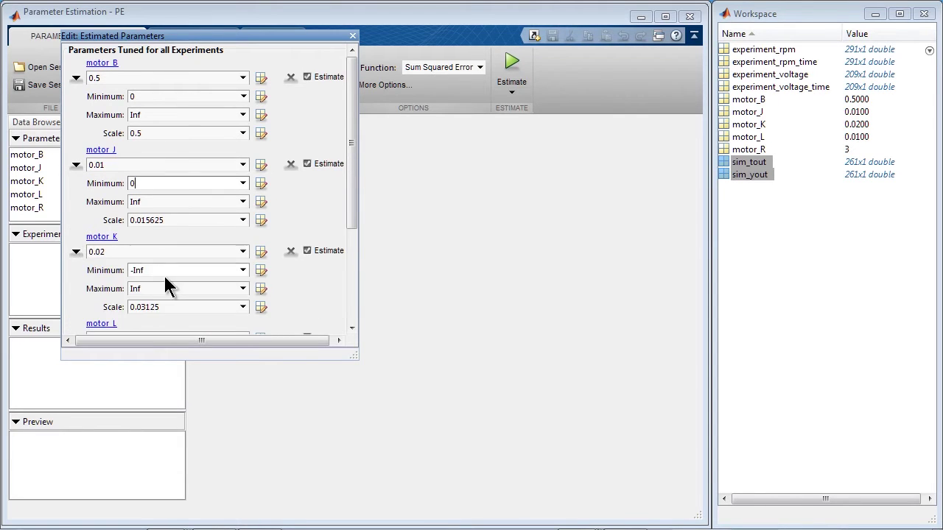
{"action": "double_click", "coordinate": [171, 271]}
{"action": "type", "text": "0"}
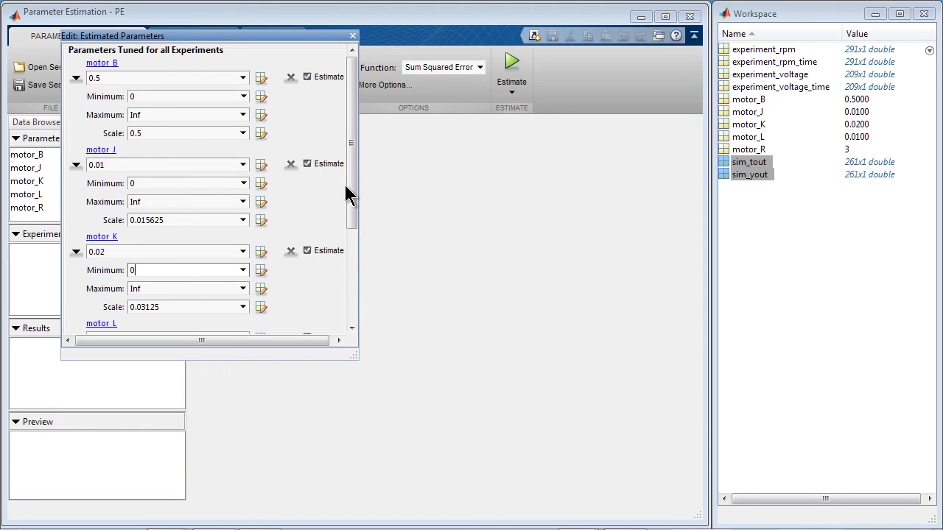
- Set the Minimum of motor_L and motor_R to 0 and confirm the bounds
{"action": "left_click_drag", "start_coordinate": [353, 185], "coordinate": [354, 274]}
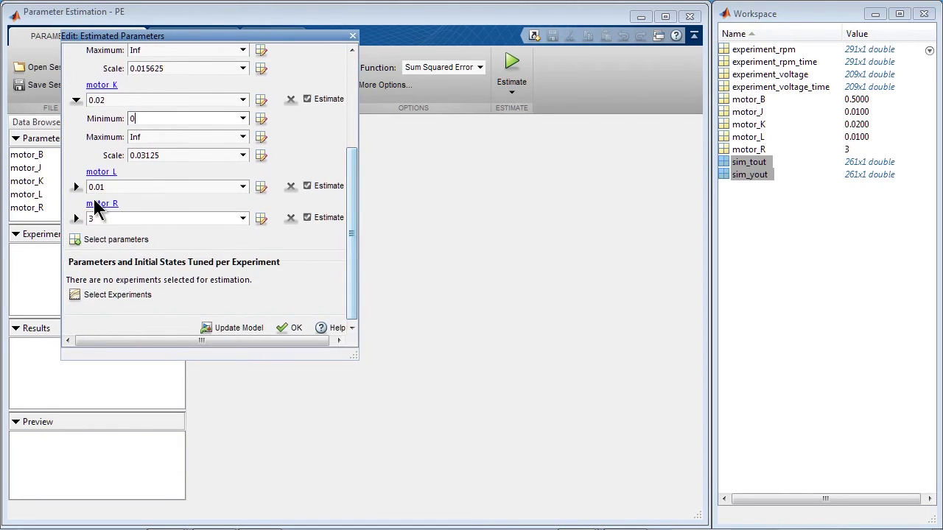
{"action": "left_click", "coordinate": [76, 186]}
{"action": "double_click", "coordinate": [169, 206]}
{"action": "type", "text": "0"}
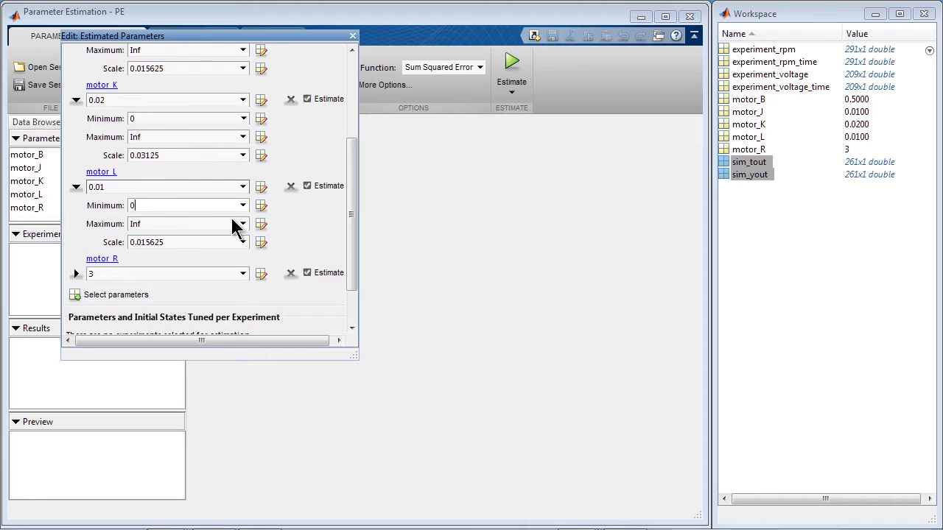
{"action": "left_click_drag", "start_coordinate": [354, 225], "coordinate": [354, 254]}
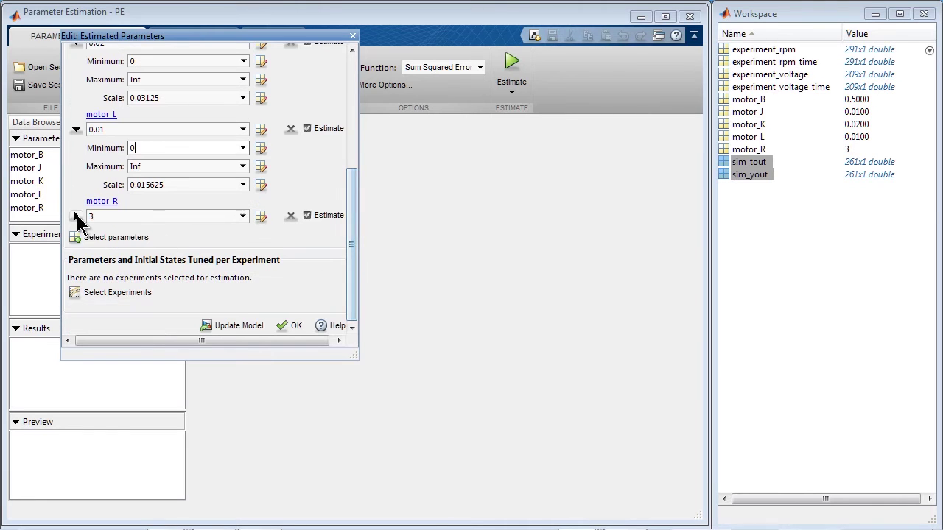
{"action": "left_click", "coordinate": [77, 217]}
{"action": "double_click", "coordinate": [163, 235]}
{"action": "type", "text": "0"}
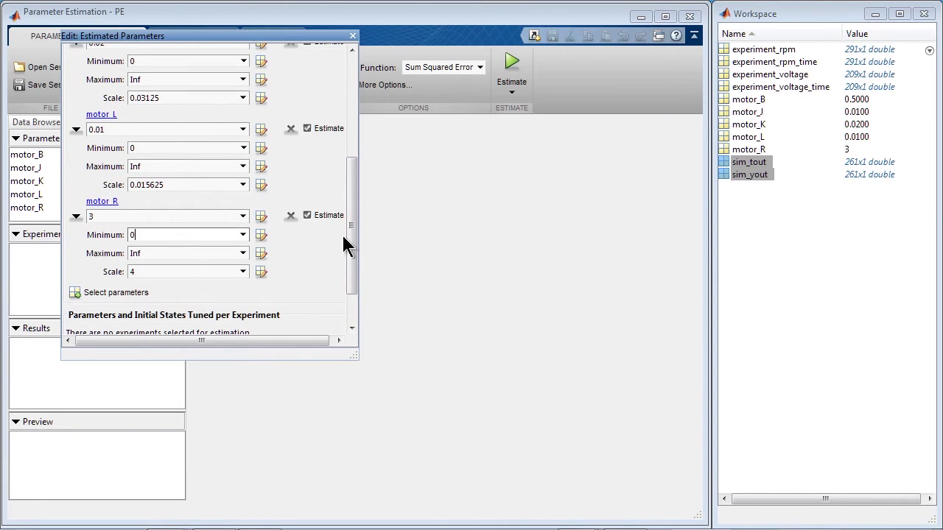
{"action": "left_click_drag", "start_coordinate": [354, 244], "coordinate": [358, 316]}
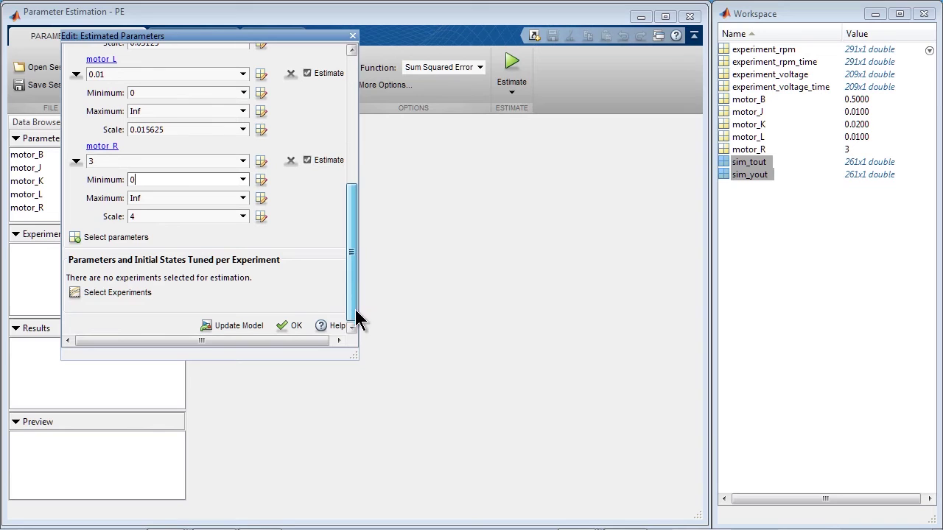
{"action": "left_click", "coordinate": [294, 326]}
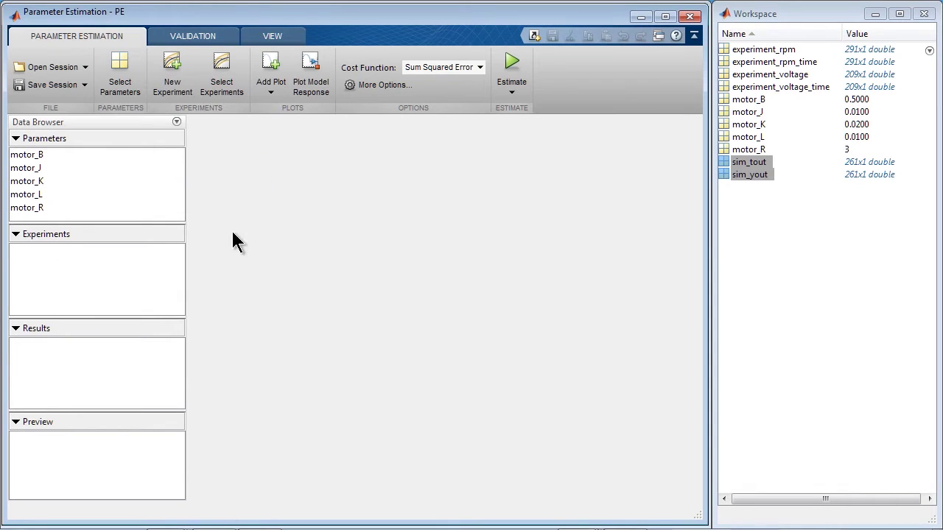
- Create a new experiment with output speed data [experiment_rpm_time, experiment_rpm]
{"action": "left_click", "coordinate": [174, 92]}
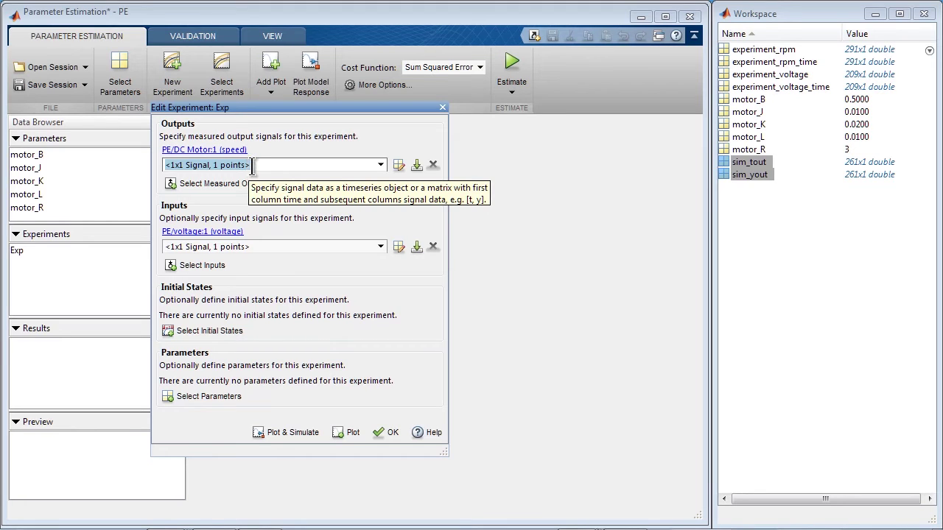
{"action": "left_click", "coordinate": [253, 165]}
{"action": "left_click_drag", "start_coordinate": [238, 165], "coordinate": [145, 174]}
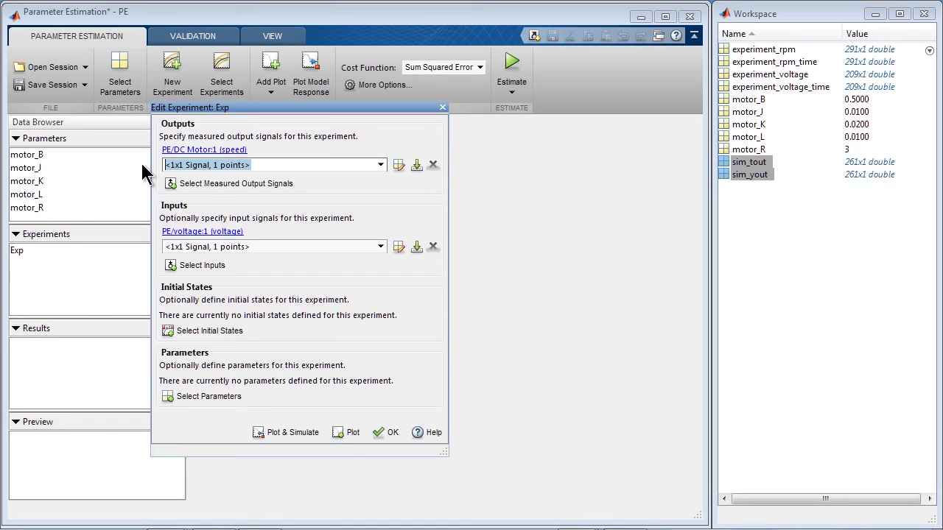
{"action": "type", "text": "["}
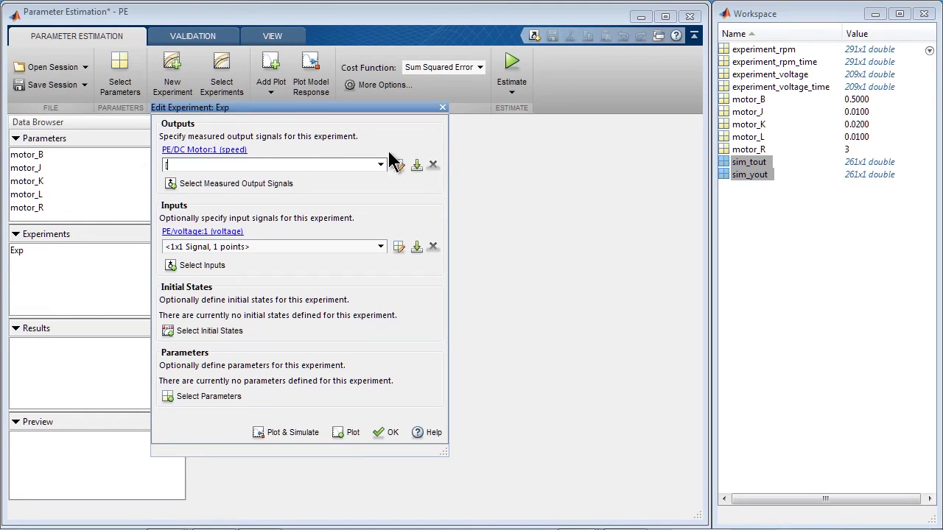
{"action": "left_click", "coordinate": [779, 62]}
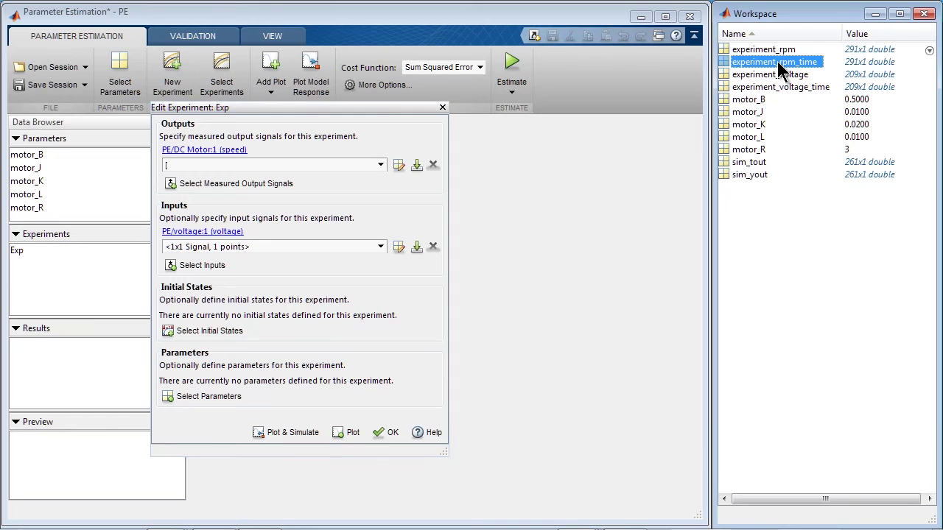
{"action": "left_click_drag", "start_coordinate": [778, 63], "coordinate": [260, 165]}
{"action": "left_click", "coordinate": [260, 166]}
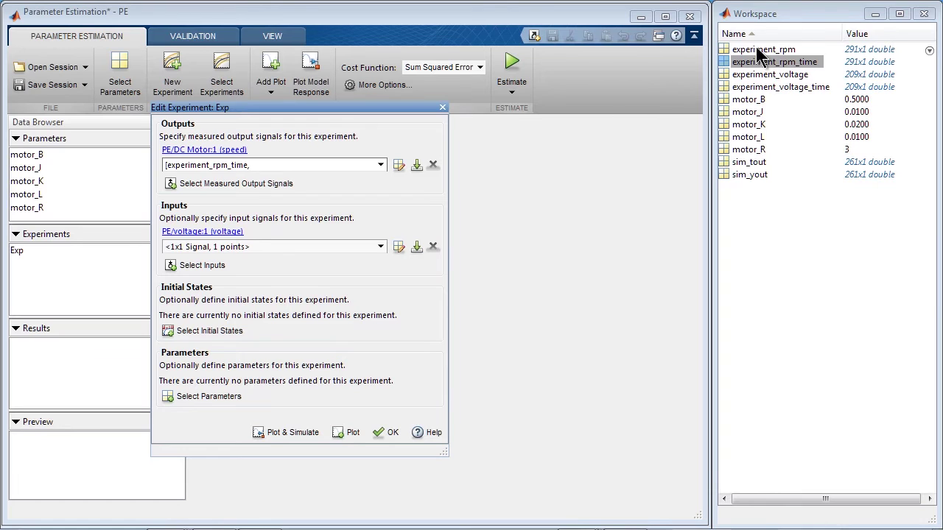
{"action": "left_click_drag", "start_coordinate": [759, 52], "coordinate": [309, 164]}
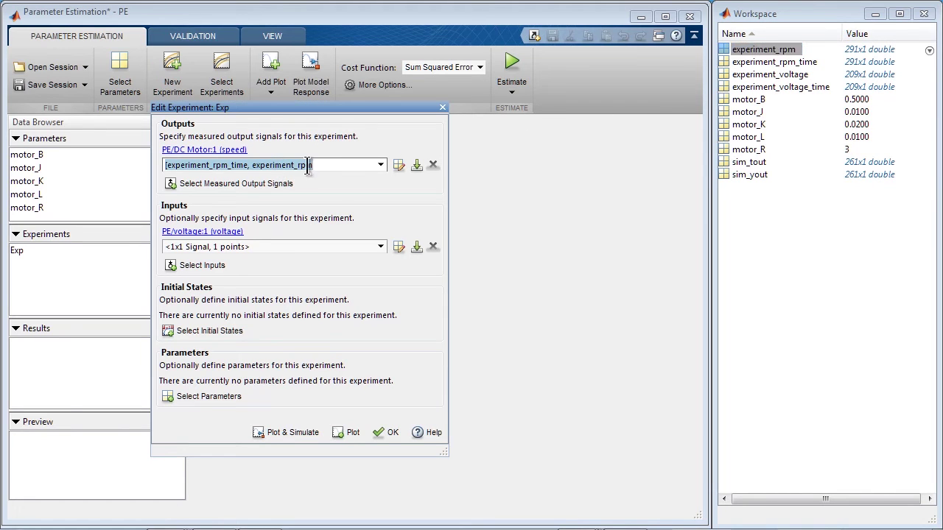
{"action": "left_click", "coordinate": [332, 166]}
{"action": "type", "text": "]"}
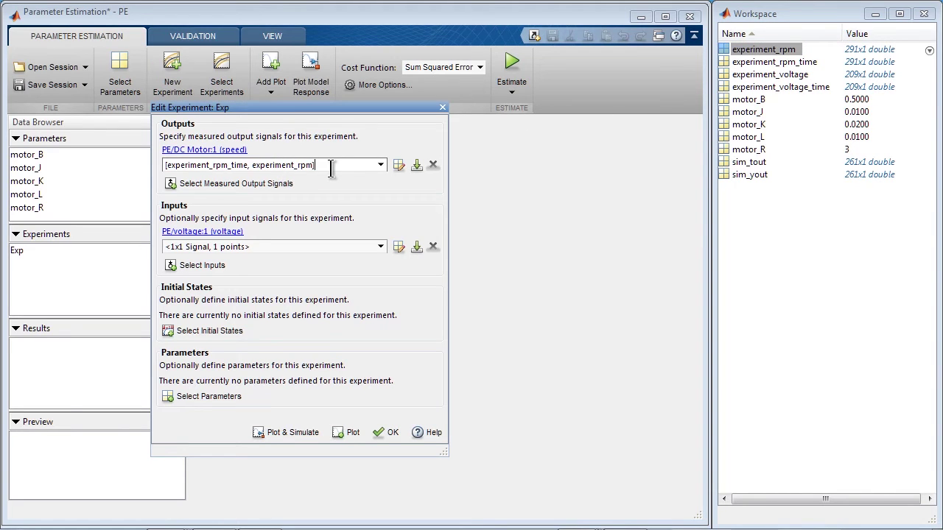
- Set the experiment's voltage input to [experiment_voltage_time, experiment_voltage]
{"action": "left_click", "coordinate": [270, 247]}
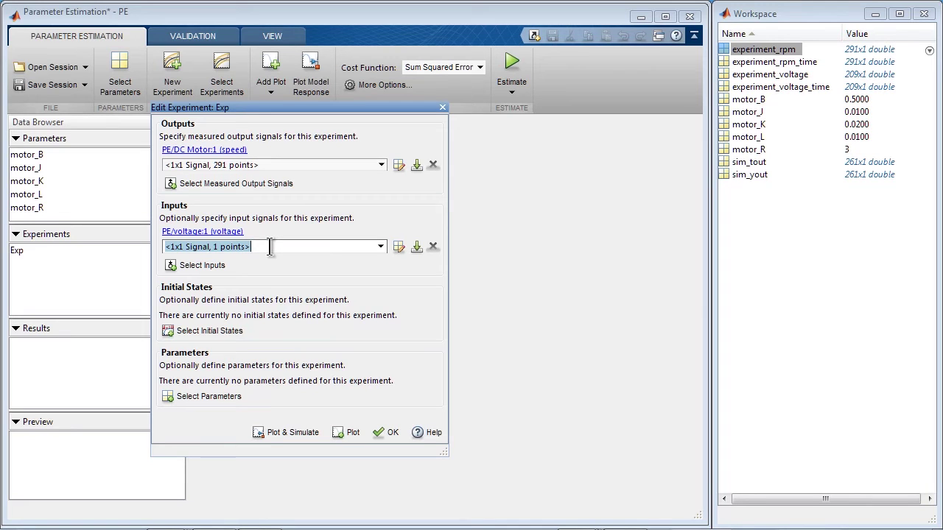
{"action": "type", "text": "["}
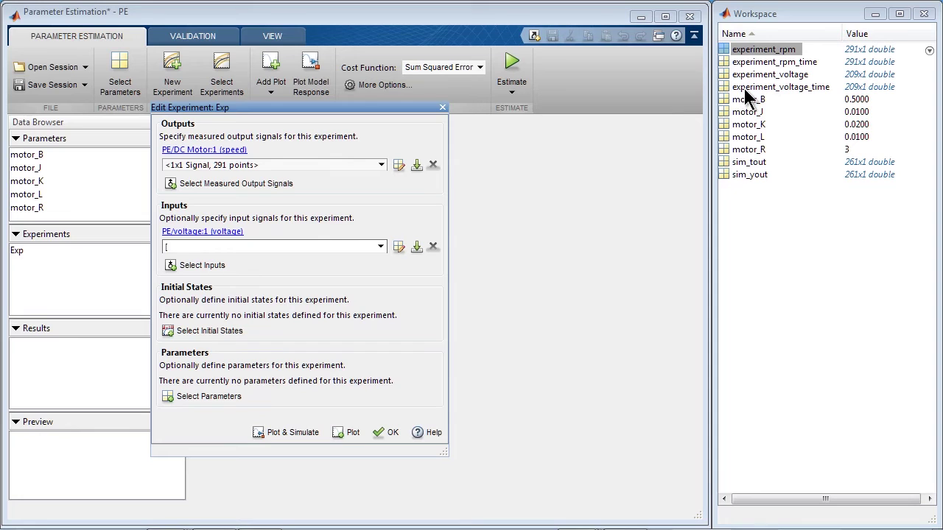
{"action": "left_click_drag", "start_coordinate": [746, 87], "coordinate": [304, 248]}
{"action": "left_click", "coordinate": [304, 248]}
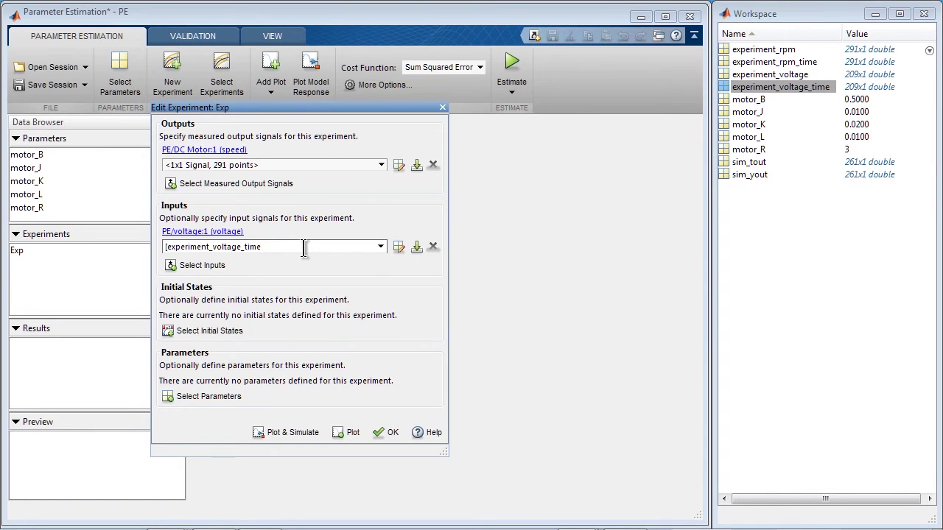
{"action": "type", "text": ","}
{"action": "left_click_drag", "start_coordinate": [772, 75], "coordinate": [301, 251]}
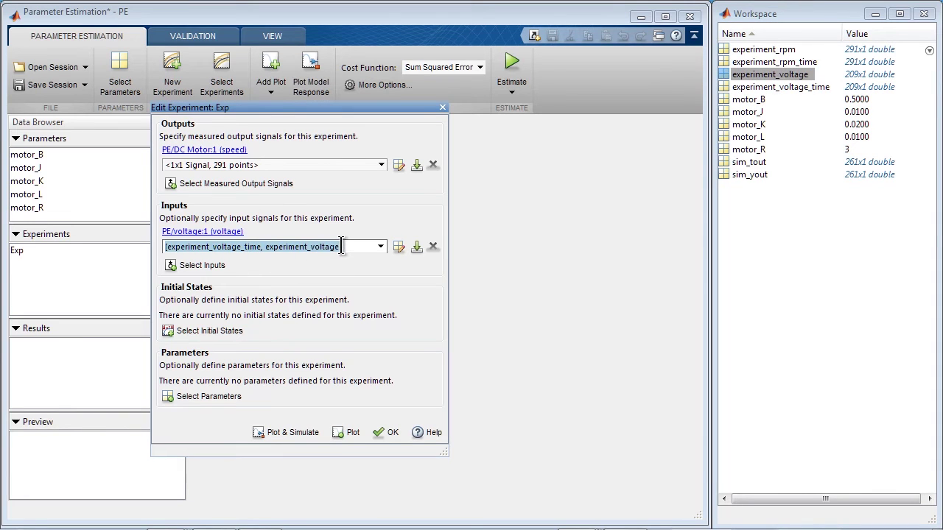
{"action": "left_click", "coordinate": [341, 246]}
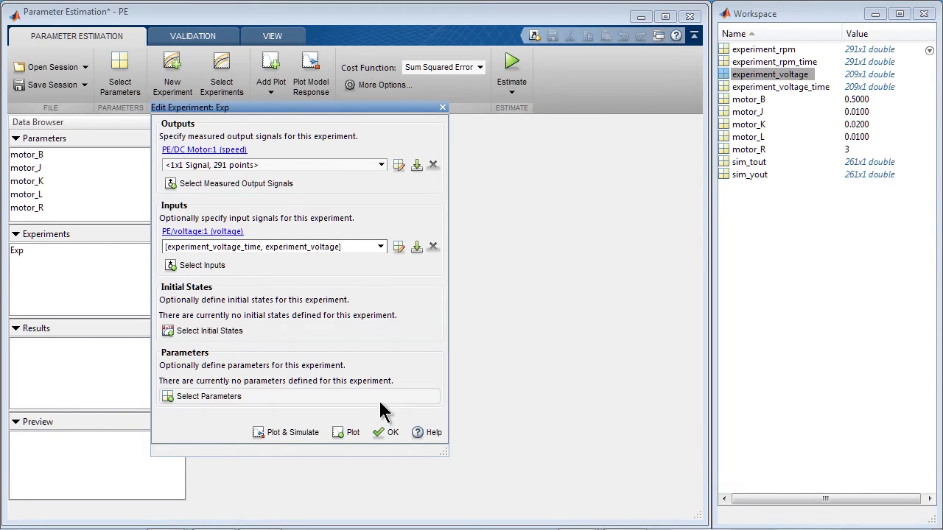
- Save the Exp experiment, plot its measured data, and overlay the model's simulated speed response
{"action": "left_click", "coordinate": [388, 433]}
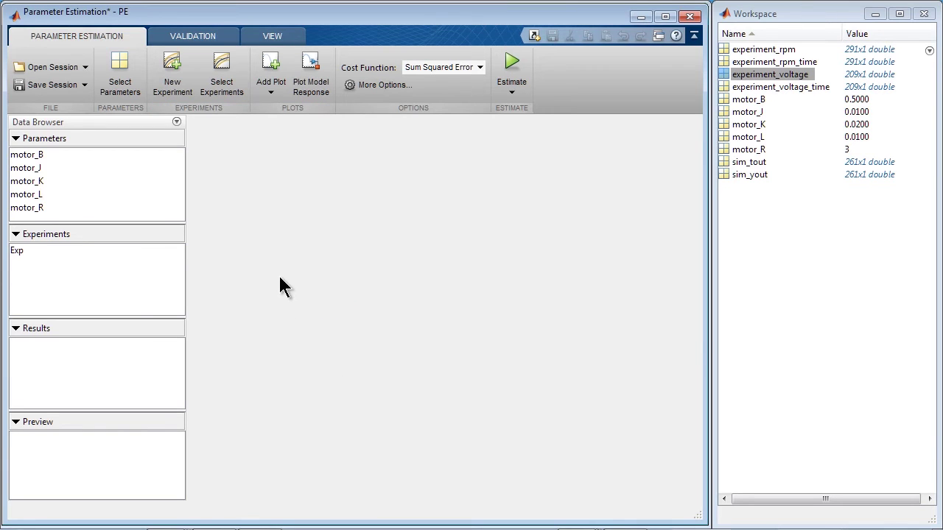
{"action": "left_click", "coordinate": [271, 92]}
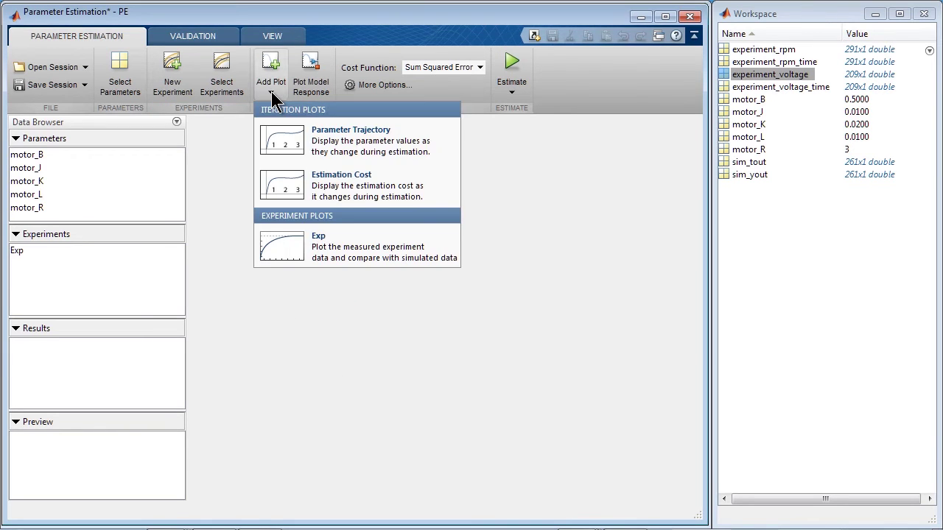
{"action": "left_click", "coordinate": [318, 252]}
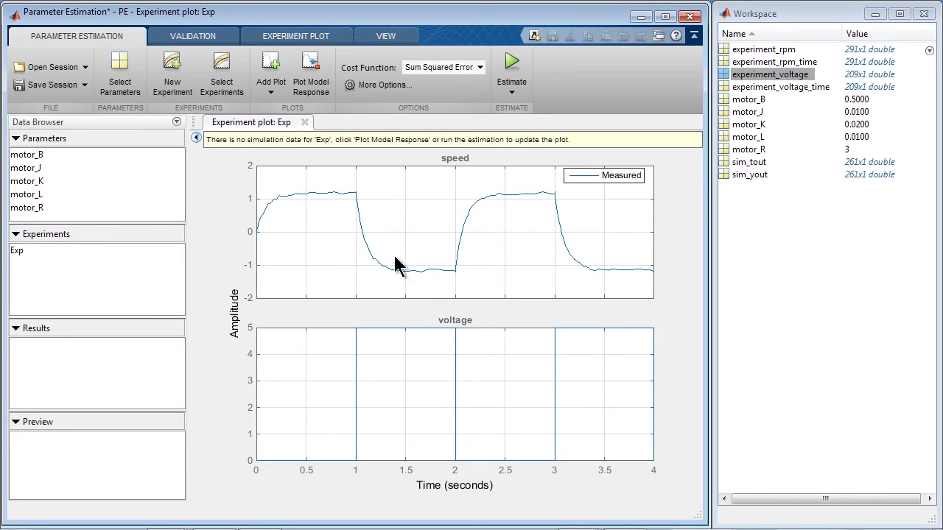
{"action": "left_click", "coordinate": [317, 78]}
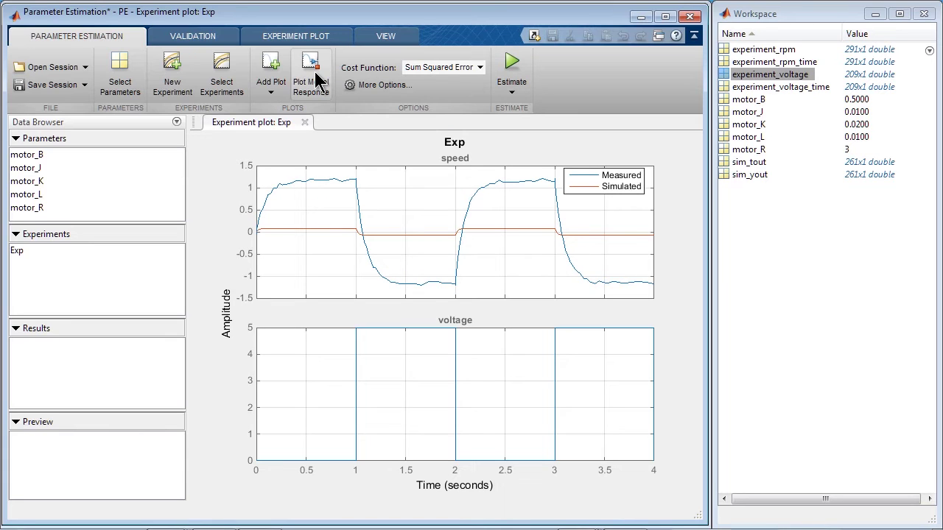
{"action": "left_click", "coordinate": [277, 98]}
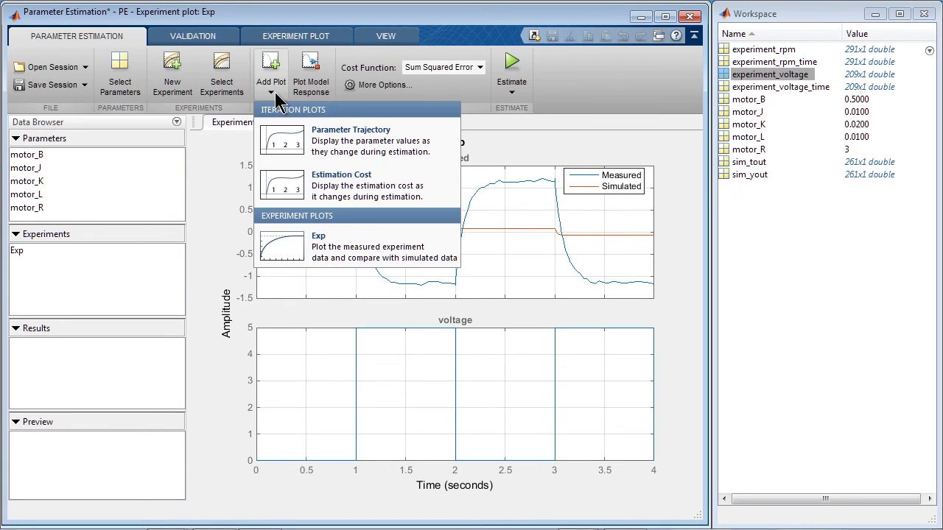
- Add a scaled Parameter Trajectory plot, tile it Left/Right, and start the estimation
{"action": "left_click", "coordinate": [277, 132]}
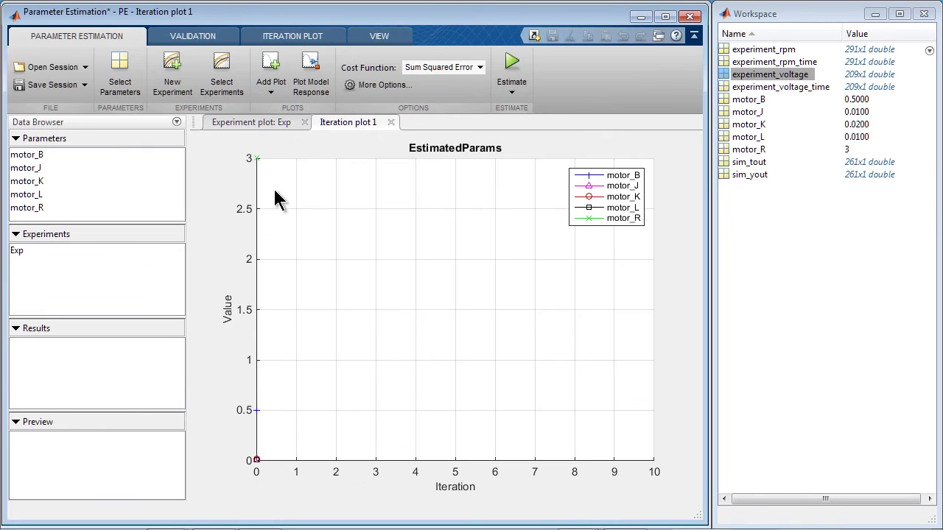
{"action": "right_click", "coordinate": [274, 193]}
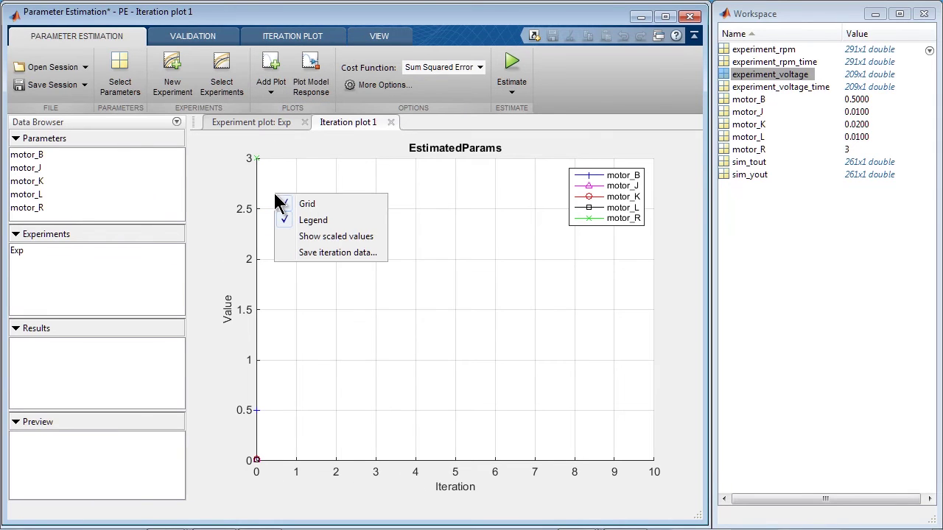
{"action": "left_click", "coordinate": [302, 237]}
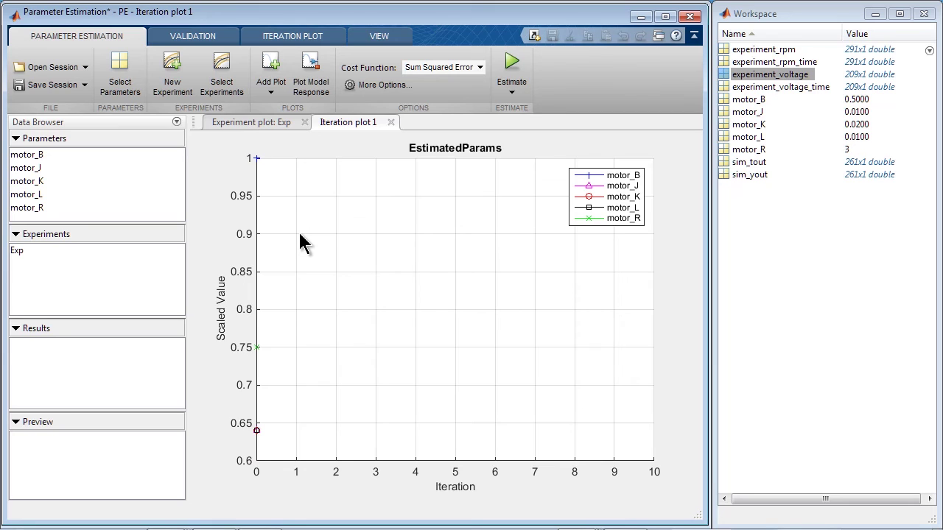
{"action": "left_click", "coordinate": [292, 35]}
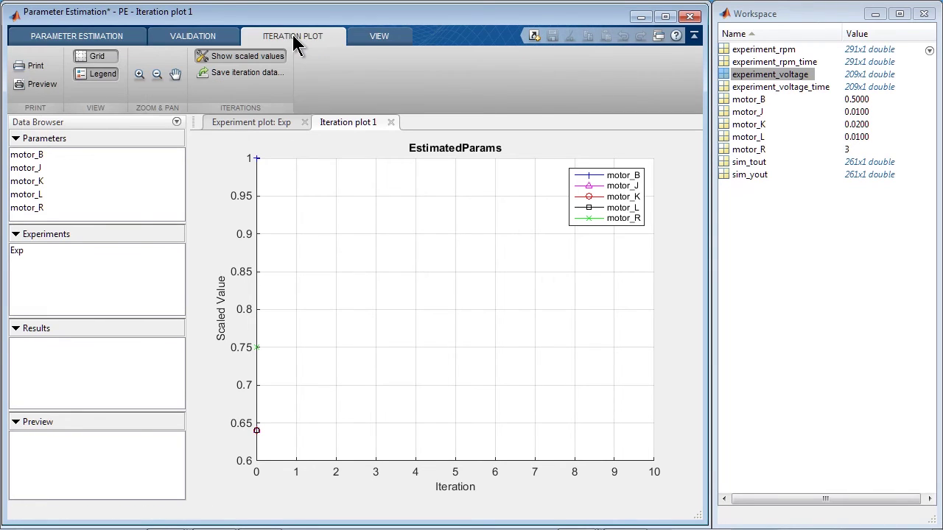
{"action": "left_click", "coordinate": [372, 35]}
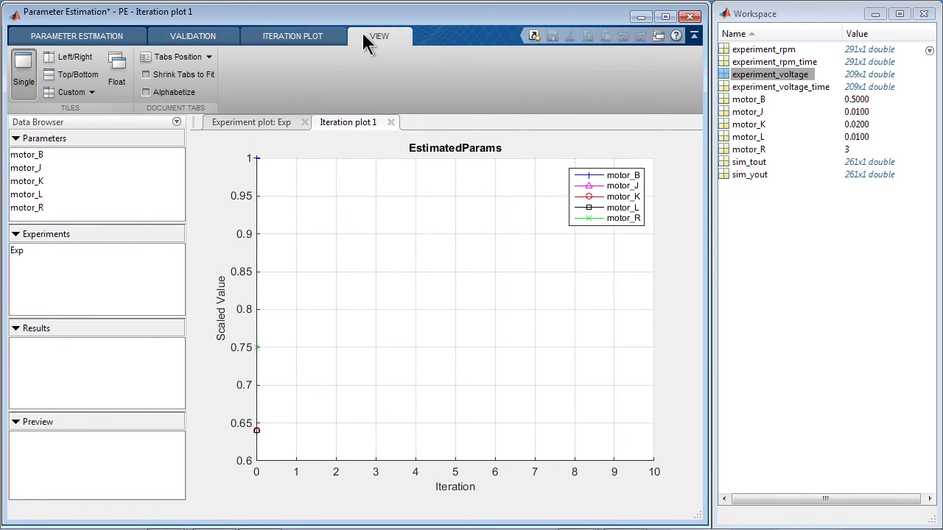
{"action": "left_click", "coordinate": [87, 59]}
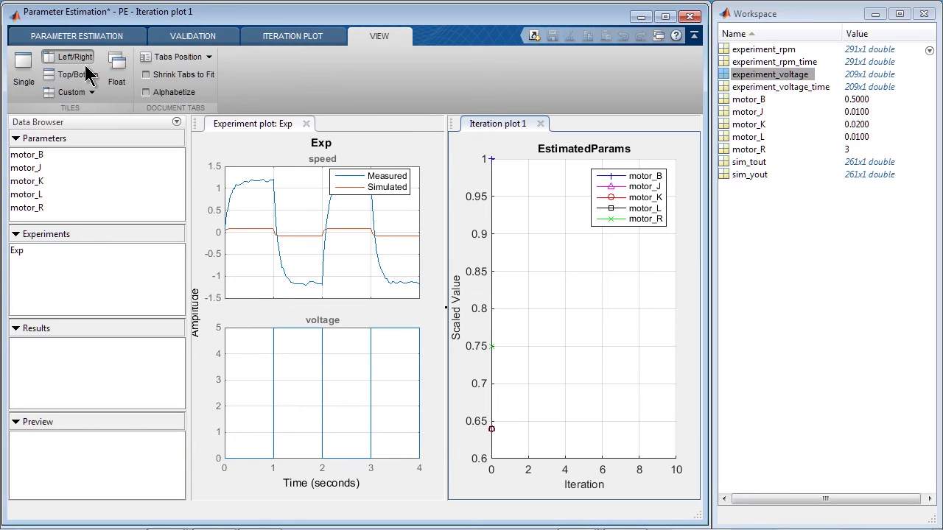
{"action": "left_click", "coordinate": [102, 36]}
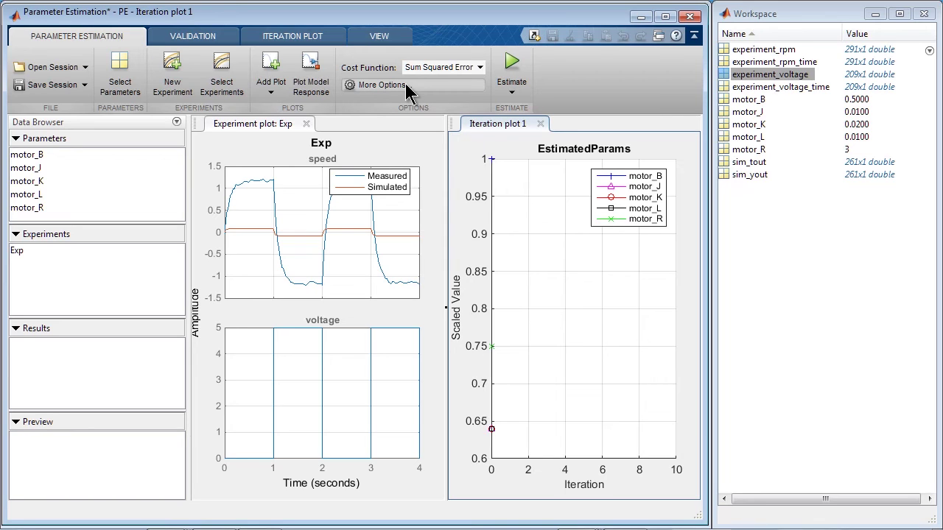
{"action": "left_click", "coordinate": [516, 70]}
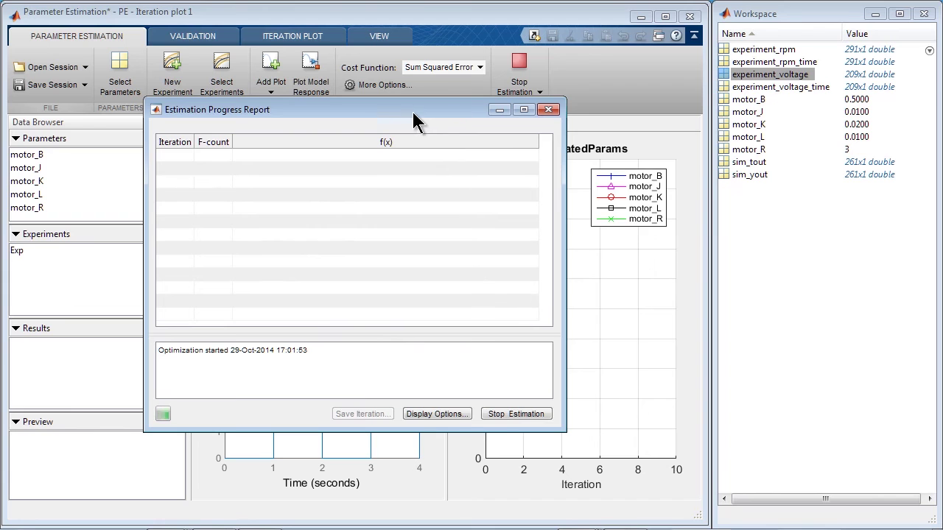
- Move the Estimation Progress Report aside to watch the plots converge during estimation
{"action": "left_click_drag", "start_coordinate": [428, 112], "coordinate": [696, 166]}
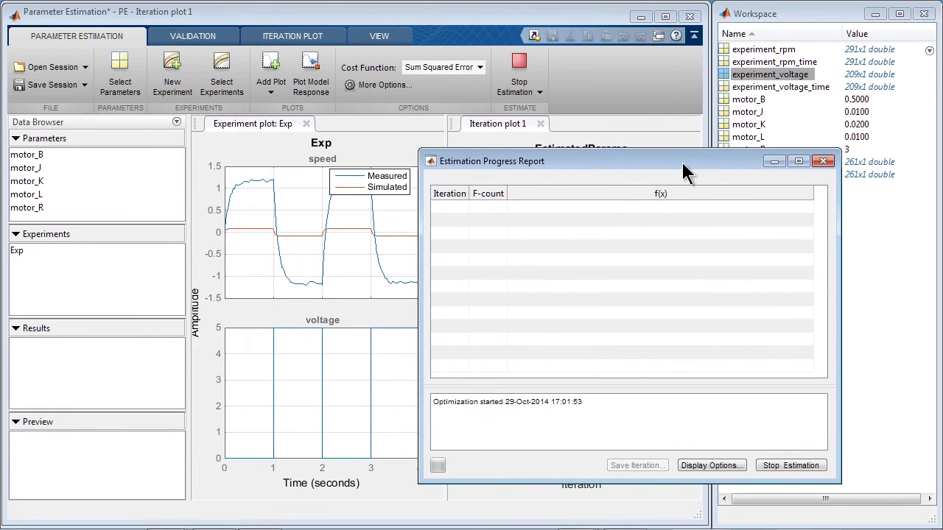
{"action": "left_click_drag", "start_coordinate": [581, 162], "coordinate": [841, 206]}
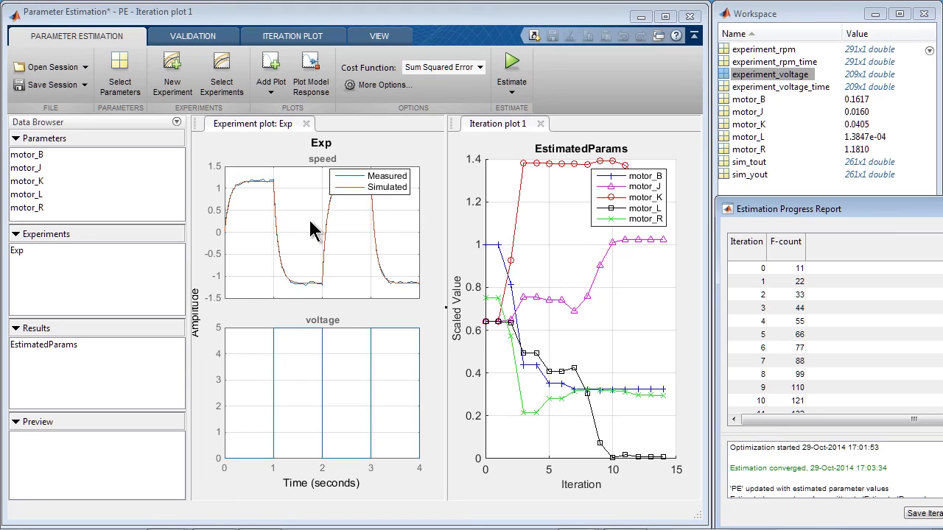
- Review the final iteration cost of about 0.1611, close the progress report, and minimize the app
{"action": "left_click_drag", "start_coordinate": [791, 207], "coordinate": [444, 137]}
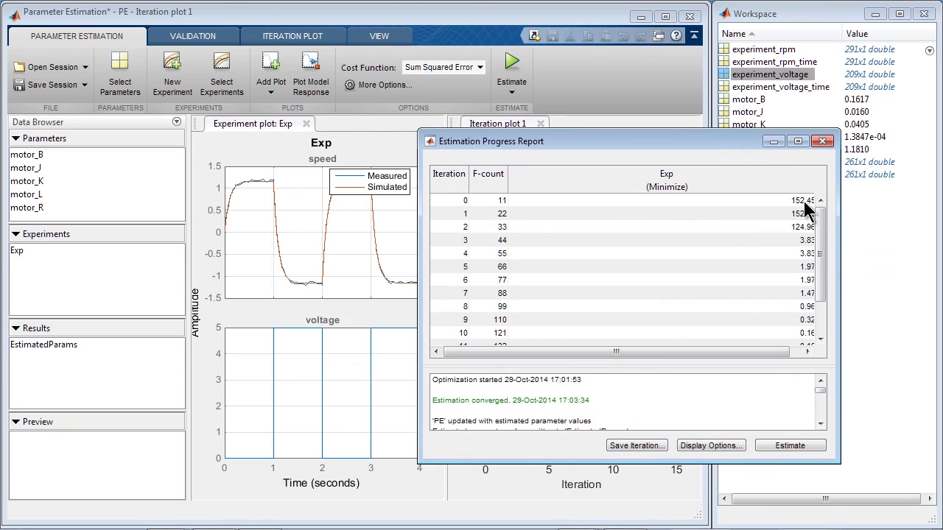
{"action": "left_click_drag", "start_coordinate": [820, 253], "coordinate": [888, 285]}
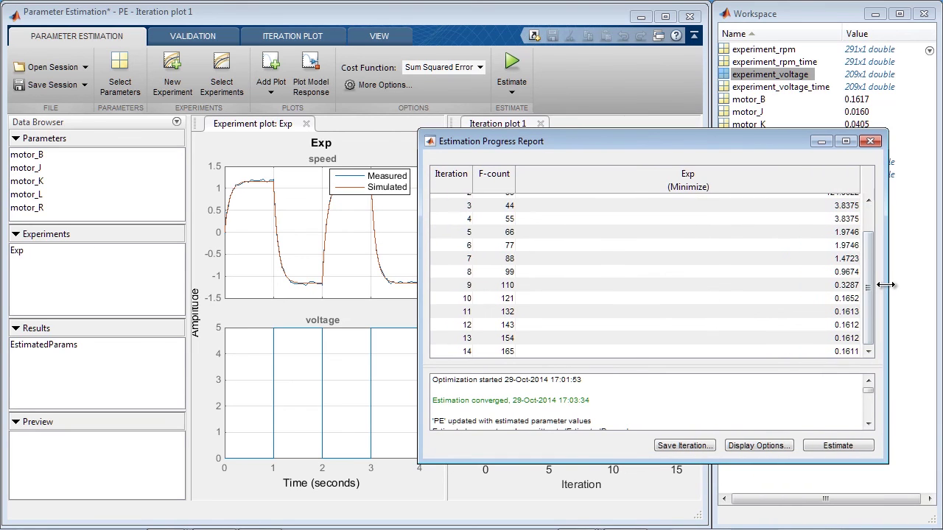
{"action": "left_click", "coordinate": [871, 141]}
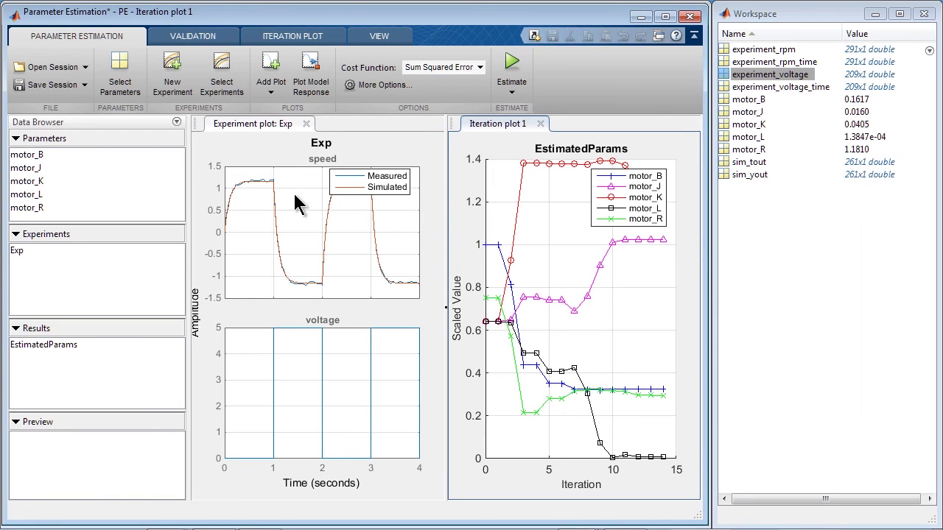
{"action": "left_click", "coordinate": [640, 16]}
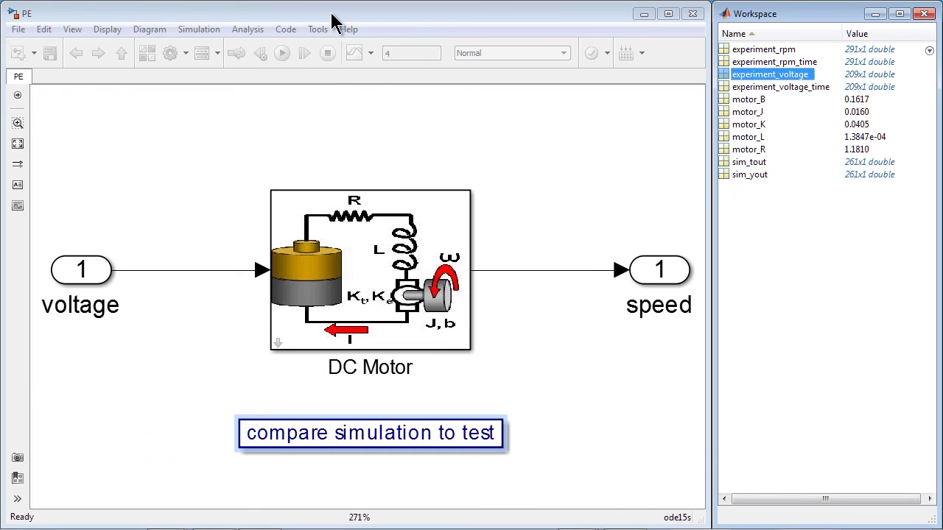
- Rerun the PE model with estimated values and open the simulation-versus-test Motor Speed comparison
{"action": "left_click", "coordinate": [283, 56]}
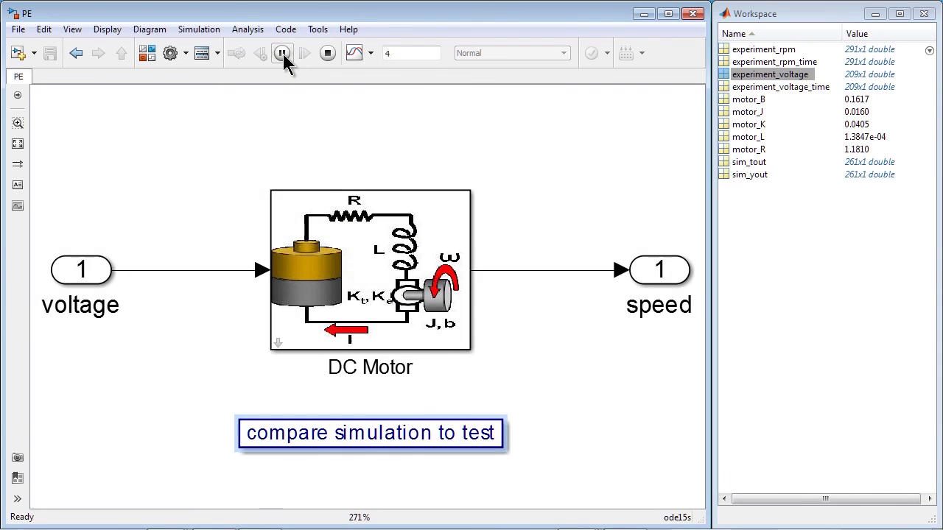
{"action": "left_click", "coordinate": [368, 435]}
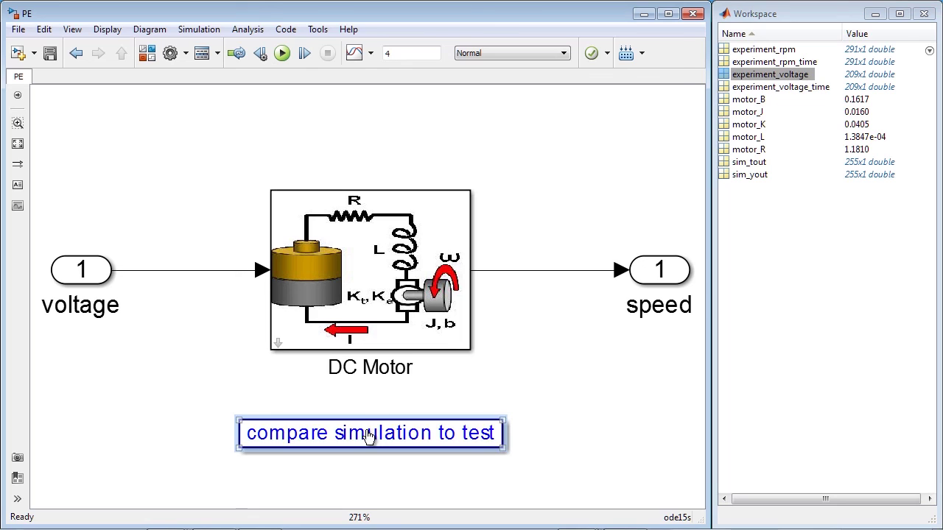